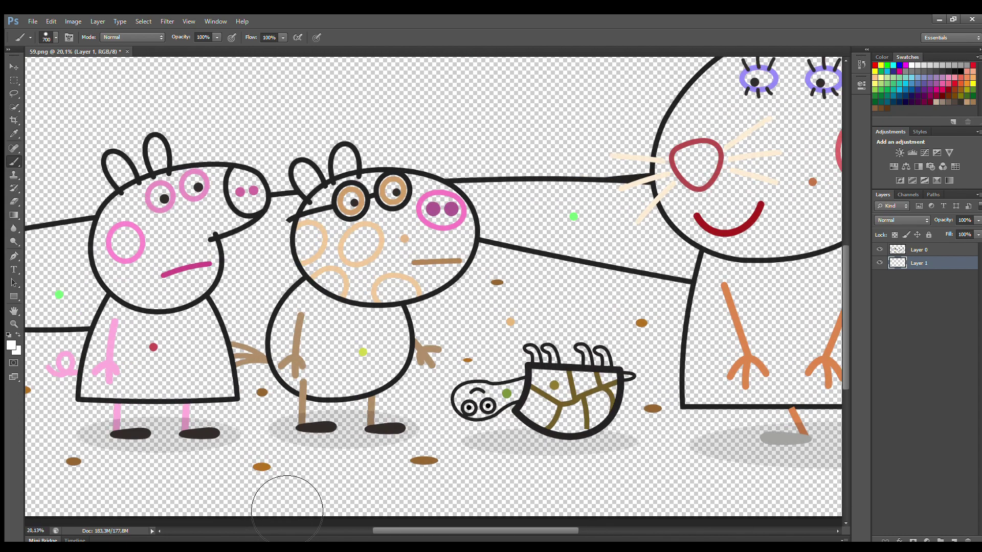
- Reduce the brush to 100 px and paint the pig's eye whites, pink cheek and snout, and red dress on Layer 1
key(bracketleft)
key(bracketleft)
key(bracketleft)
key(bracketleft)
key(bracketleft)
key(bracketleft)
key(bracketleft)
key(bracketleft)
key(bracketleft)
key(bracketleft)
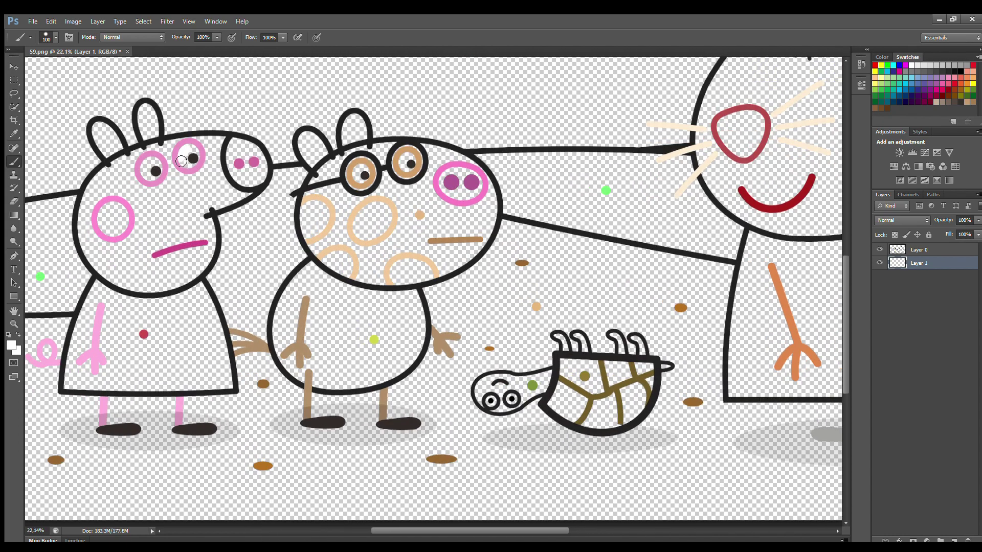
alt+click(109, 211)
mouse_move(235, 149)
mouse_down()
mouse_move(255, 188)
mouse_move(261, 160)
mouse_move(238, 153)
mouse_up()
alt+click(143, 334)
mouse_move(99, 290)
mouse_down()
mouse_move(74, 387)
mouse_move(230, 381)
mouse_move(205, 296)
mouse_move(169, 306)
mouse_move(116, 300)
mouse_move(126, 315)
mouse_move(180, 316)
mouse_move(174, 327)
mouse_move(109, 335)
mouse_move(207, 335)
mouse_move(95, 358)
mouse_move(215, 349)
mouse_move(90, 370)
mouse_move(205, 376)
mouse_up()
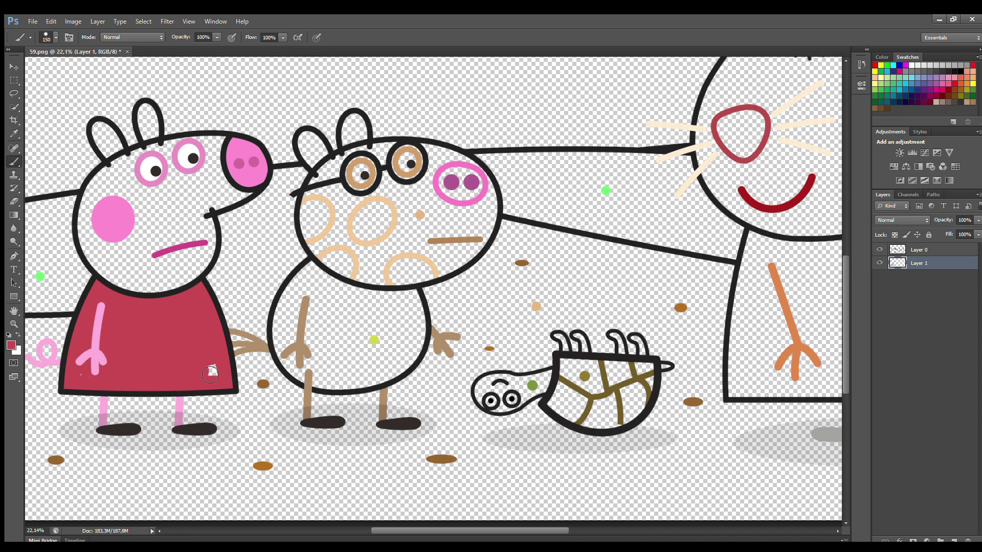
- Add a new layer beneath Layer 1 and fill the pig's ears and head with light pink
click(954, 541)
alt+click(109, 197)
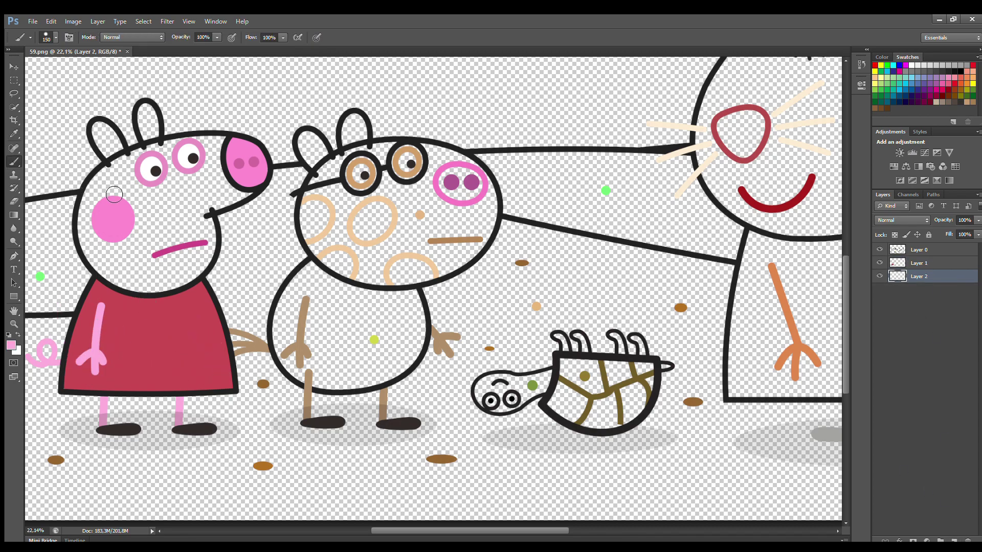
mouse_move(104, 137)
mouse_down()
mouse_move(118, 162)
mouse_move(109, 138)
mouse_move(136, 166)
mouse_move(149, 116)
mouse_up()
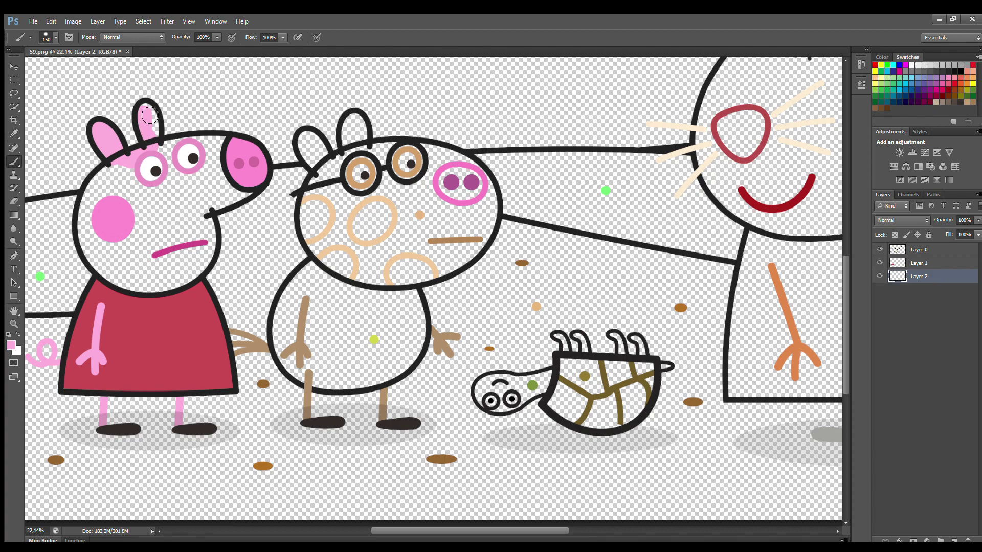
mouse_move(175, 151)
mouse_down()
mouse_move(230, 151)
mouse_move(251, 195)
mouse_move(209, 220)
mouse_move(213, 249)
mouse_move(199, 279)
mouse_move(166, 291)
mouse_move(100, 267)
mouse_move(89, 235)
mouse_move(95, 199)
mouse_move(123, 174)
mouse_move(216, 159)
mouse_move(123, 205)
mouse_move(217, 192)
mouse_move(117, 233)
mouse_move(190, 236)
mouse_move(107, 253)
mouse_move(195, 265)
mouse_move(154, 290)
mouse_up()
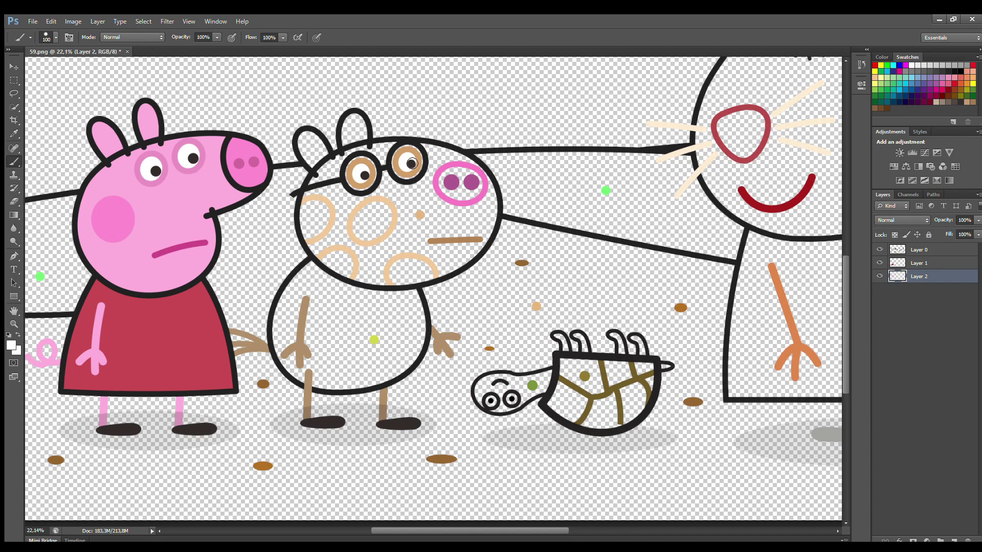
- Fill the glasses-wearing animal's snout with its pink outline colour and its face patches with light tan
alt+click(440, 181)
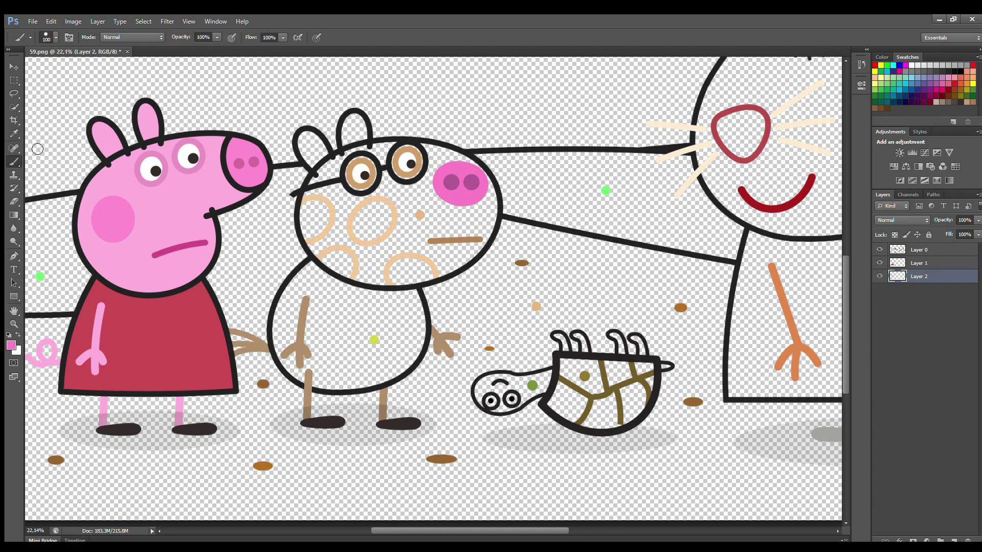
key(alt)
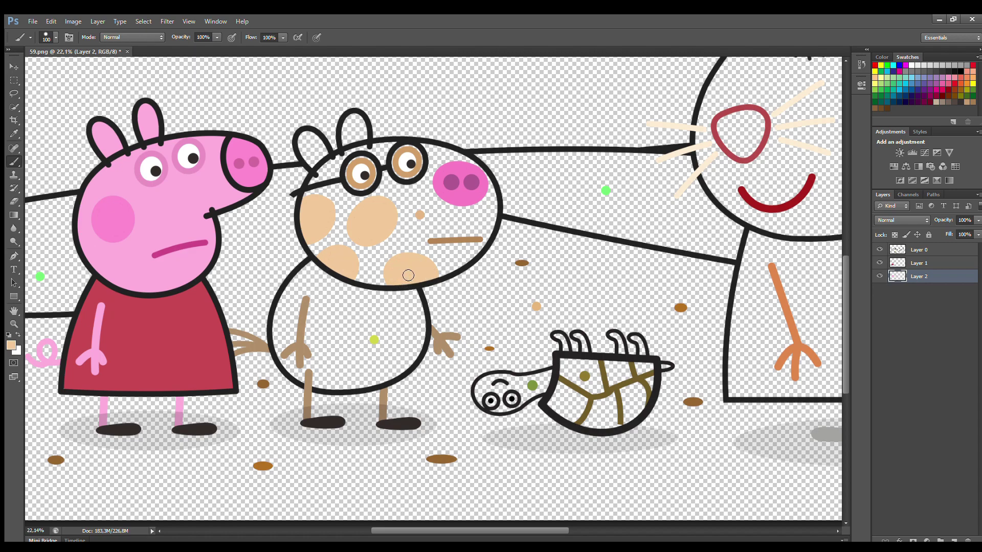
- Fill the glasses-wearing animal's head and ears with tan on a new bottom layer, and tidy its face patches with the Eraser on Layer 2
key(ctrl+shift+alt+n)
alt+click(243, 185)
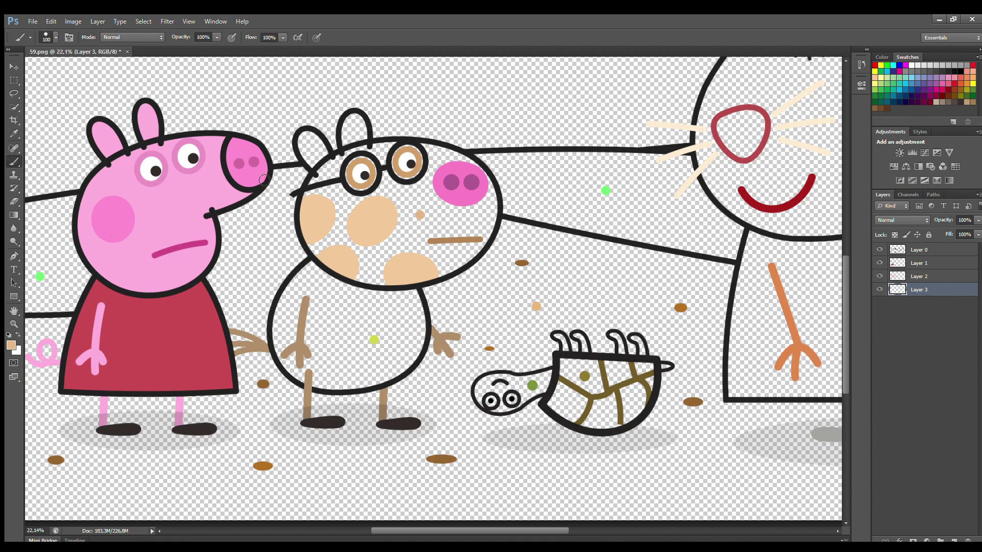
mouse_move(310, 139)
mouse_down()
mouse_move(331, 160)
mouse_move(325, 168)
mouse_move(338, 167)
mouse_move(359, 124)
mouse_move(363, 144)
mouse_move(471, 169)
mouse_move(494, 198)
mouse_move(496, 218)
mouse_move(452, 272)
mouse_move(364, 278)
mouse_up()
mouse_move(314, 216)
mouse_down()
mouse_move(446, 173)
mouse_move(350, 188)
mouse_move(472, 214)
mouse_move(369, 264)
mouse_move(392, 265)
mouse_up()
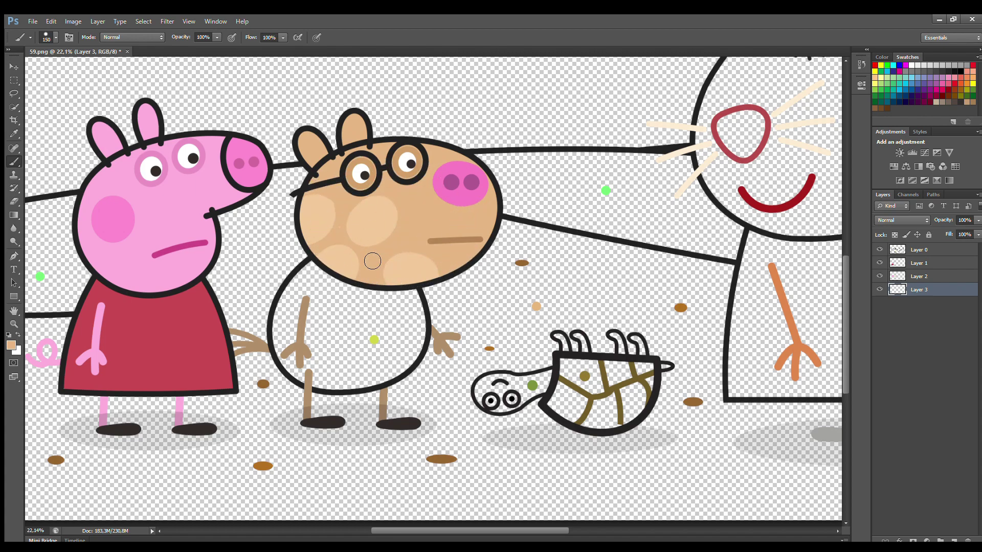
click(912, 278)
key(e)
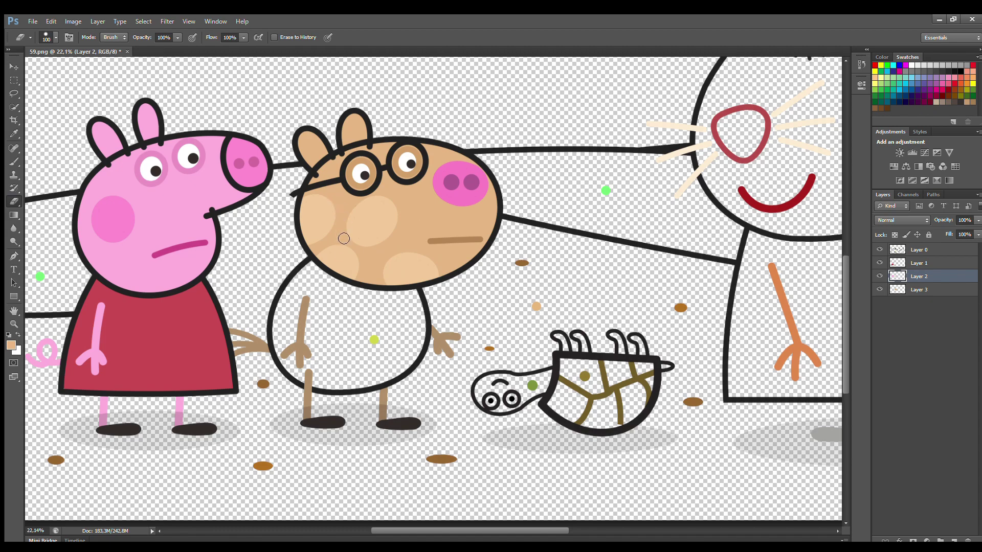
- Sample the yellow-green dot and fill the glasses-wearing animal's body with it on Layer 3
key(b)
click(919, 290)
alt+click(374, 340)
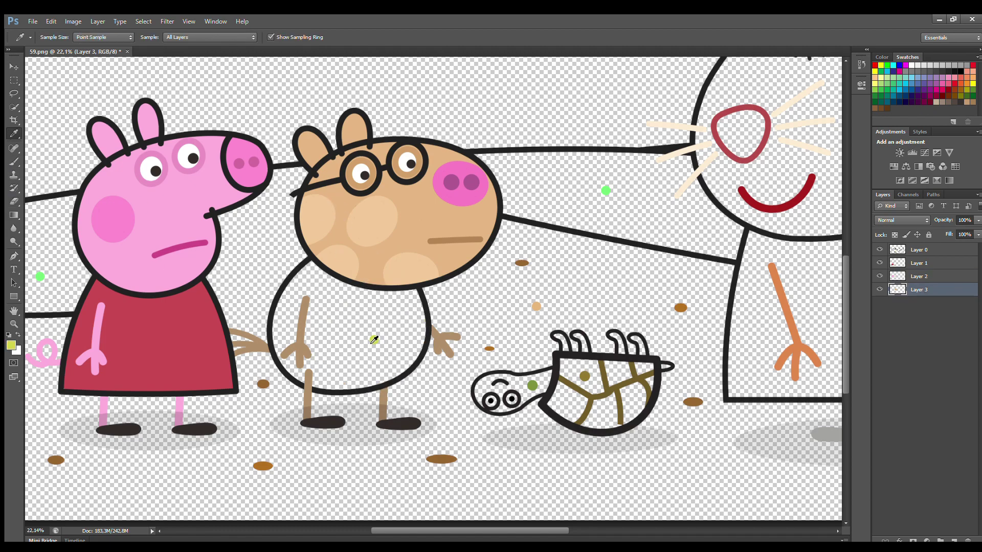
mouse_move(315, 278)
mouse_down()
mouse_move(284, 329)
mouse_move(292, 365)
mouse_move(323, 387)
mouse_move(407, 368)
mouse_move(425, 339)
mouse_move(419, 306)
mouse_move(337, 289)
mouse_move(336, 314)
mouse_move(402, 326)
mouse_move(299, 330)
mouse_move(400, 366)
mouse_move(304, 363)
mouse_move(360, 360)
mouse_up()
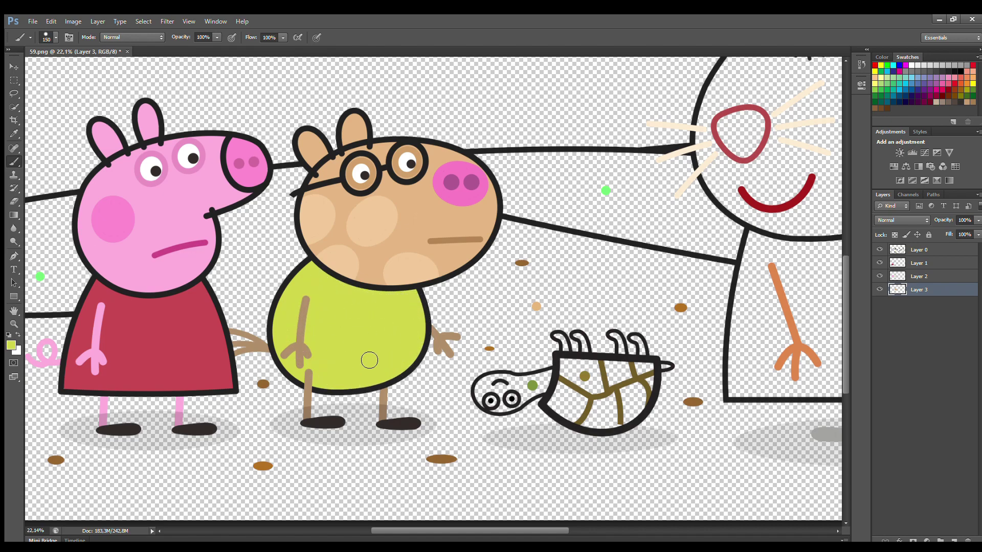
- Sample the olive dot on the turtle's shell and fill the shell with it on Layer 1
click(904, 267)
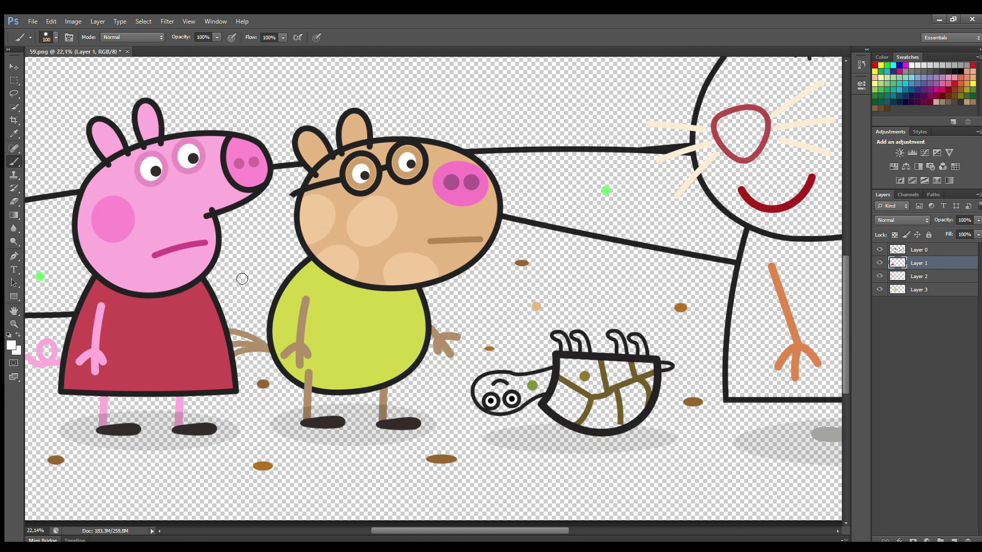
alt+click(584, 377)
mouse_move(561, 393)
mouse_down()
mouse_move(563, 418)
mouse_move(608, 427)
mouse_move(640, 412)
mouse_move(654, 375)
mouse_move(586, 364)
mouse_move(632, 376)
mouse_move(573, 379)
mouse_move(628, 402)
mouse_move(562, 407)
mouse_move(638, 399)
mouse_move(609, 425)
mouse_up()
- Sample the green dot on the turtle's neck and fill its head, neck and legs on Layer 2
click(917, 278)
alt+click(532, 386)
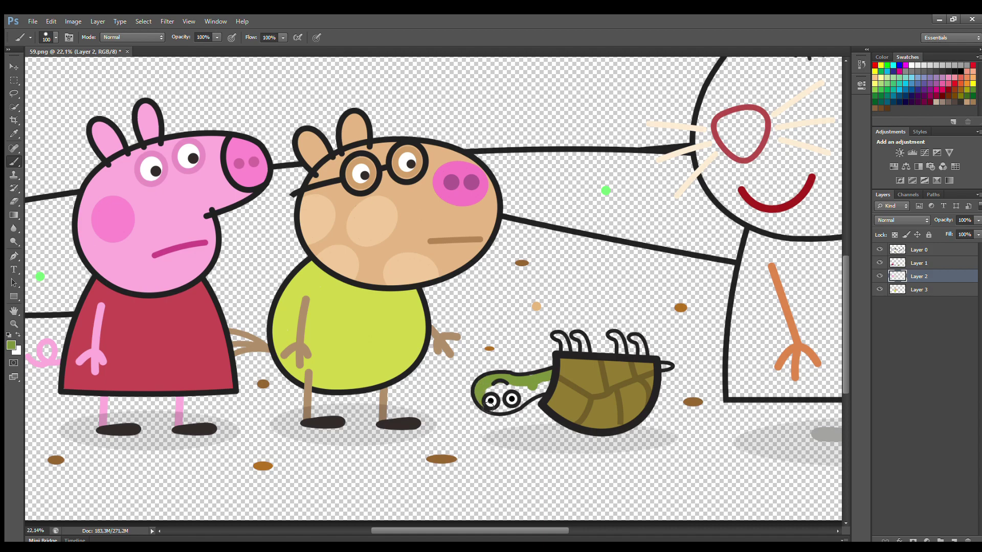
drag(545, 391, 512, 396)
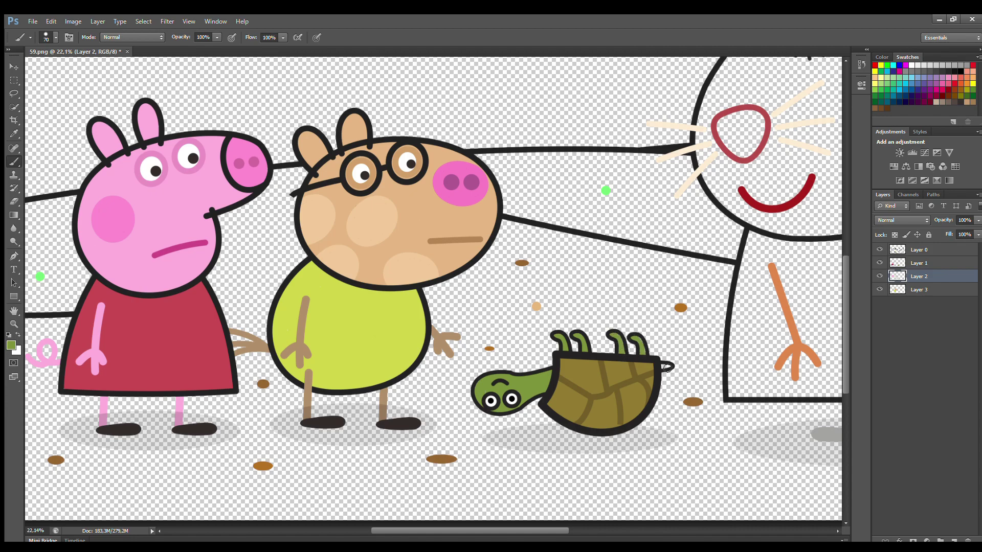
- Paint the large whiskered animal's eye whites, and fill its nose and cheek with their outline colours on Layer 1
drag(511, 531, 591, 530)
scroll(843, 374, down, 2)
click(921, 263)
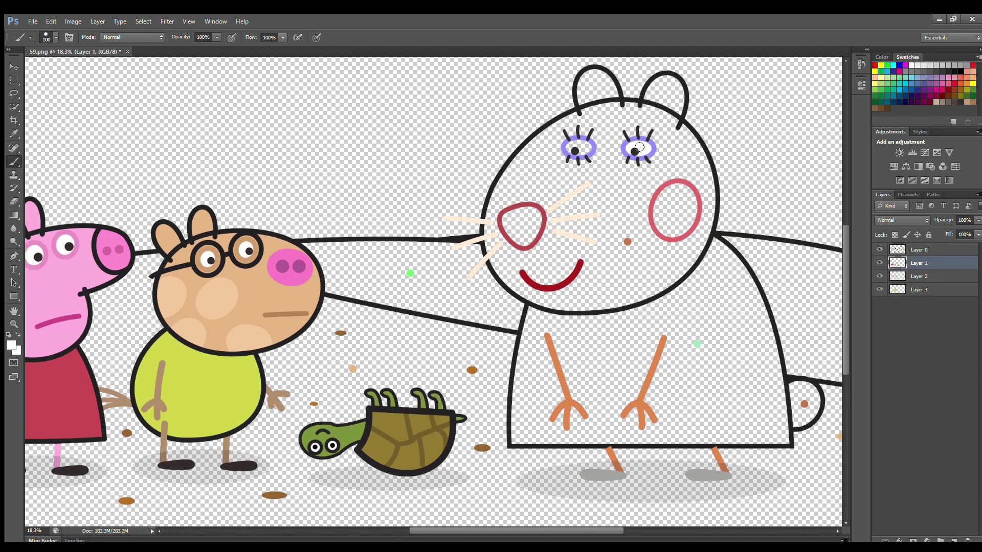
key(i)
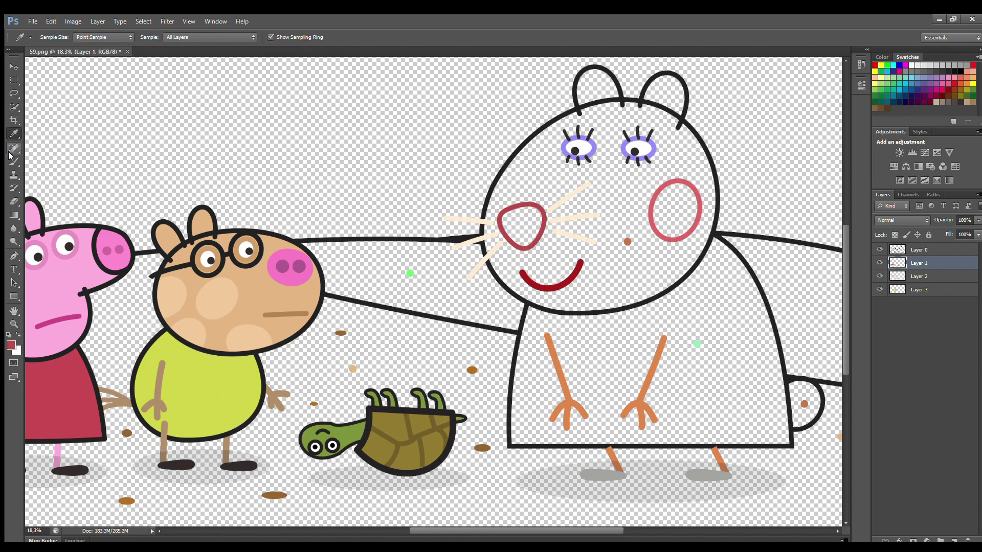
click(13, 161)
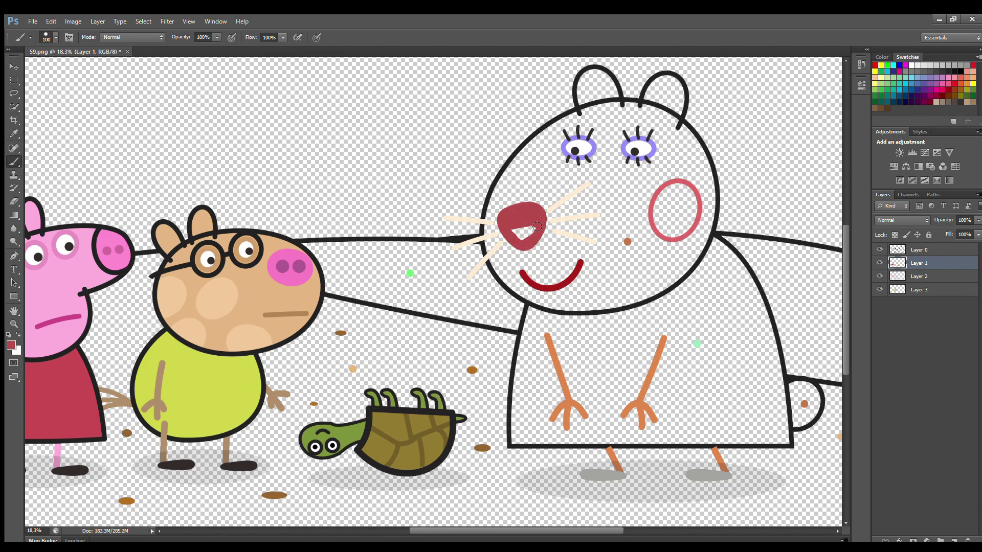
alt+click(671, 236)
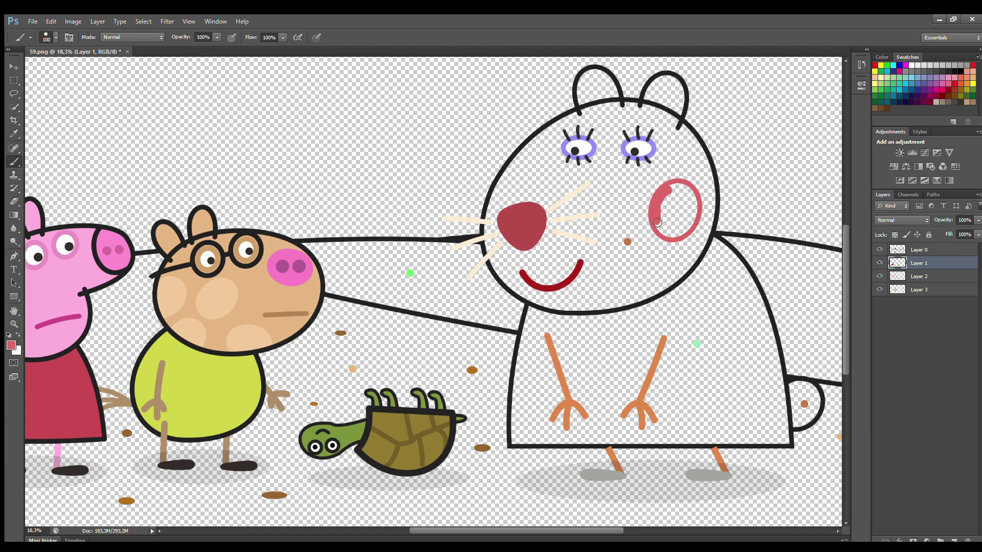
drag(667, 197, 676, 213)
- Fill the large animal's tail with the sampled brown, and touch up the black hem outline on Layer 0 with a 50 px brush
alt+click(805, 404)
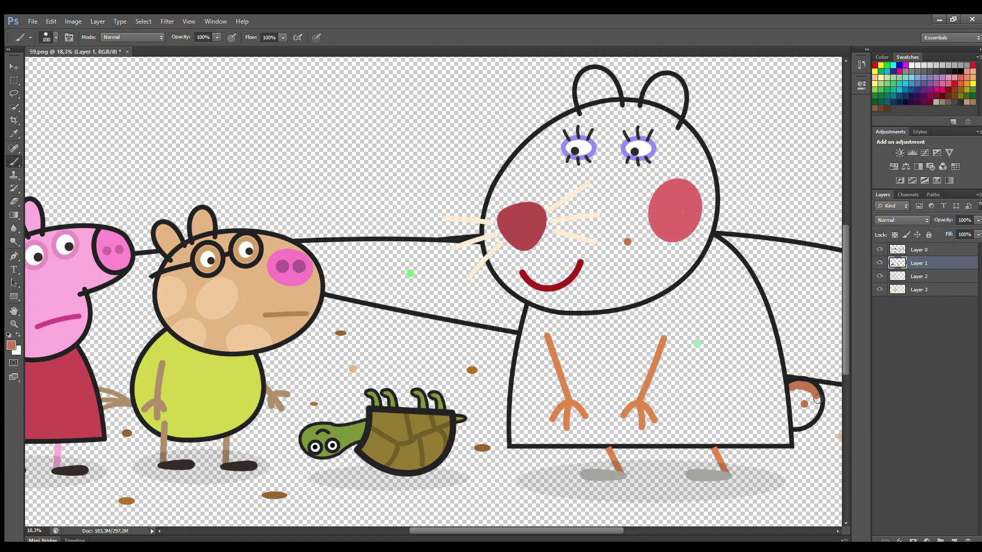
click(919, 250)
alt+click(569, 445)
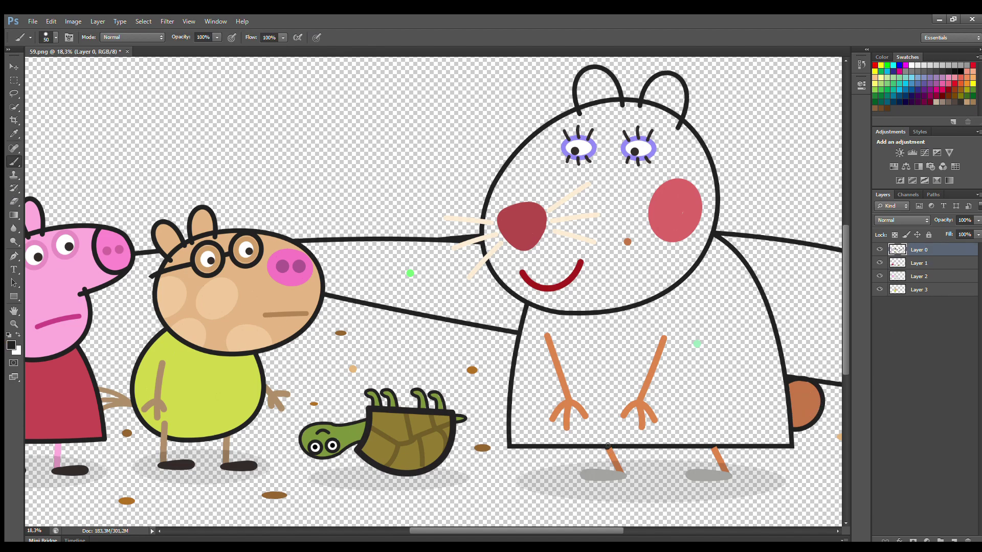
- Fill the large animal's head and ears with the sampled brown on Layer 2, using a 200 px brush
click(917, 276)
key(i)
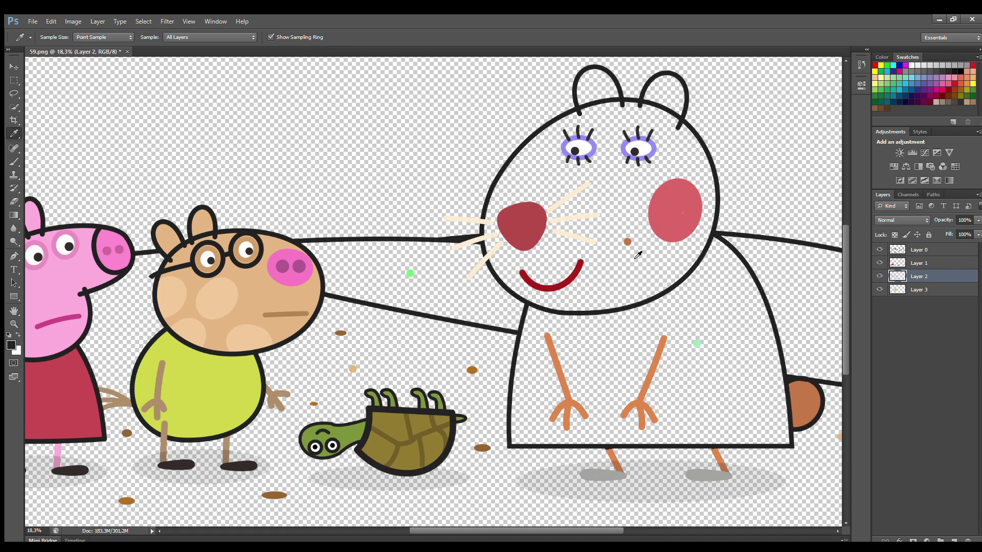
click(14, 162)
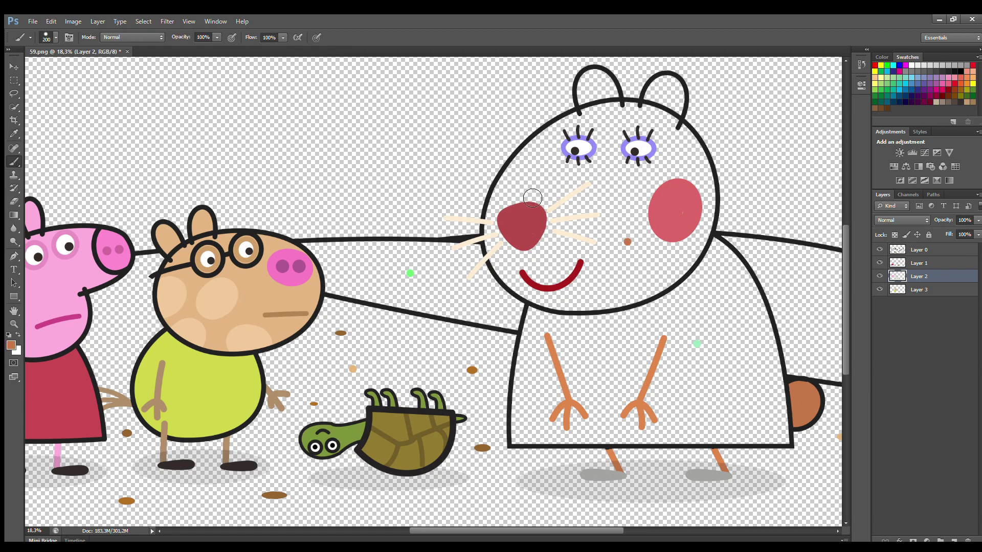
mouse_move(597, 115)
mouse_down()
mouse_move(610, 91)
mouse_move(619, 114)
mouse_move(647, 120)
mouse_move(671, 95)
mouse_move(680, 101)
mouse_move(712, 193)
mouse_move(710, 238)
mouse_move(684, 278)
mouse_move(618, 307)
mouse_move(560, 309)
mouse_move(516, 279)
mouse_move(502, 230)
mouse_move(523, 182)
mouse_move(573, 137)
mouse_move(638, 124)
mouse_move(531, 197)
mouse_move(526, 262)
mouse_move(603, 289)
mouse_move(675, 265)
mouse_move(701, 183)
mouse_move(623, 155)
mouse_move(648, 162)
mouse_move(566, 186)
mouse_move(687, 182)
mouse_move(540, 215)
mouse_move(660, 249)
mouse_move(543, 266)
mouse_up()
- Fill the large animal's dress with mint green on Layer 3 and clean up its edges with the Eraser
click(919, 290)
alt+click(44, 172)
key(bracketleft)
key(bracketleft)
mouse_move(556, 312)
mouse_down()
mouse_move(533, 338)
mouse_move(522, 437)
mouse_move(789, 443)
mouse_move(771, 328)
mouse_move(755, 289)
mouse_move(717, 248)
mouse_move(676, 301)
mouse_move(550, 323)
mouse_move(649, 321)
mouse_move(705, 289)
mouse_move(742, 294)
mouse_move(749, 316)
mouse_move(547, 337)
mouse_move(759, 321)
mouse_move(557, 350)
mouse_move(758, 347)
mouse_move(558, 363)
mouse_move(744, 370)
mouse_move(570, 380)
mouse_move(737, 393)
mouse_move(585, 400)
mouse_move(703, 425)
mouse_move(536, 424)
mouse_move(770, 434)
mouse_up()
key(e)
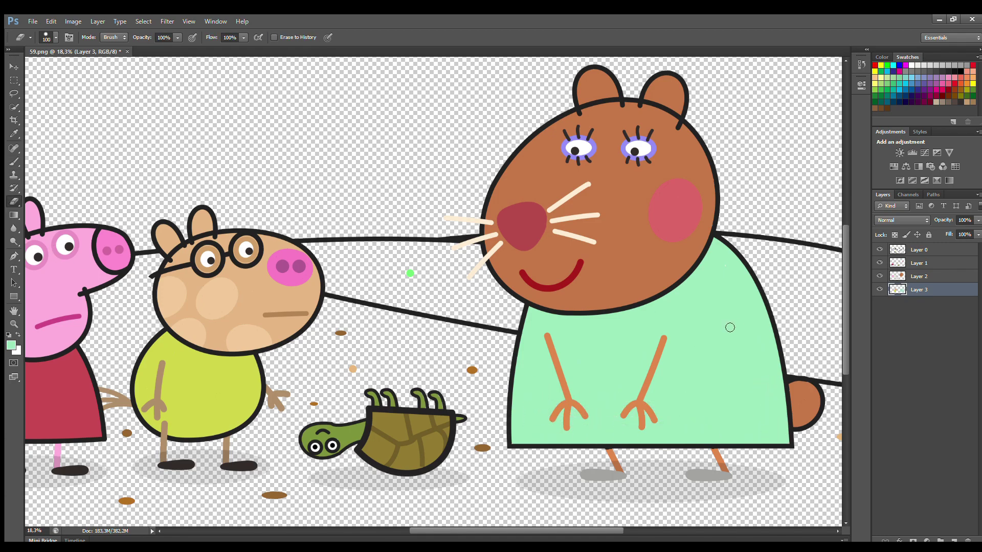
- Add a new bottom layer, sample the sand-coloured dot and fill the whole ground area behind the characters
scroll(752, 326, down, 2)
click(954, 540)
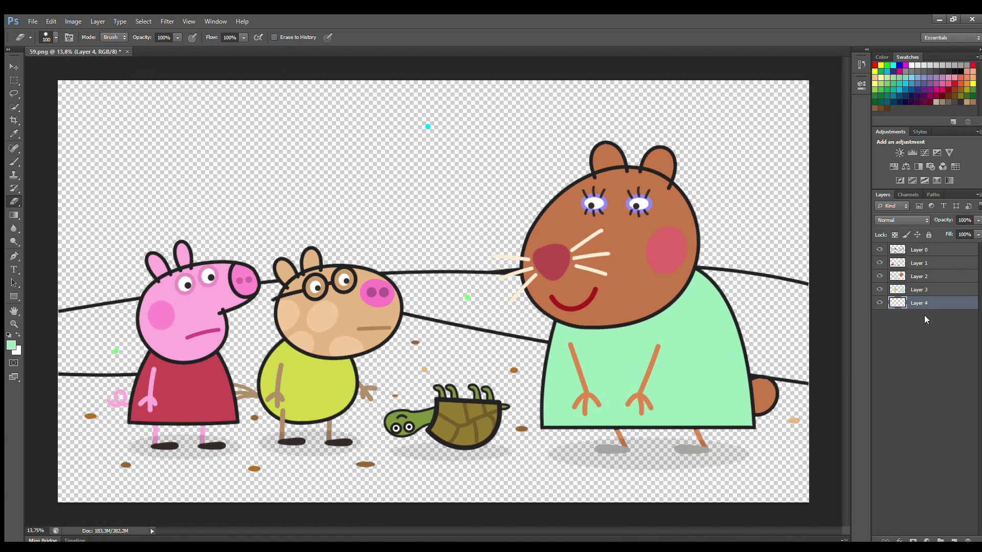
key(i)
click(425, 369)
key(b)
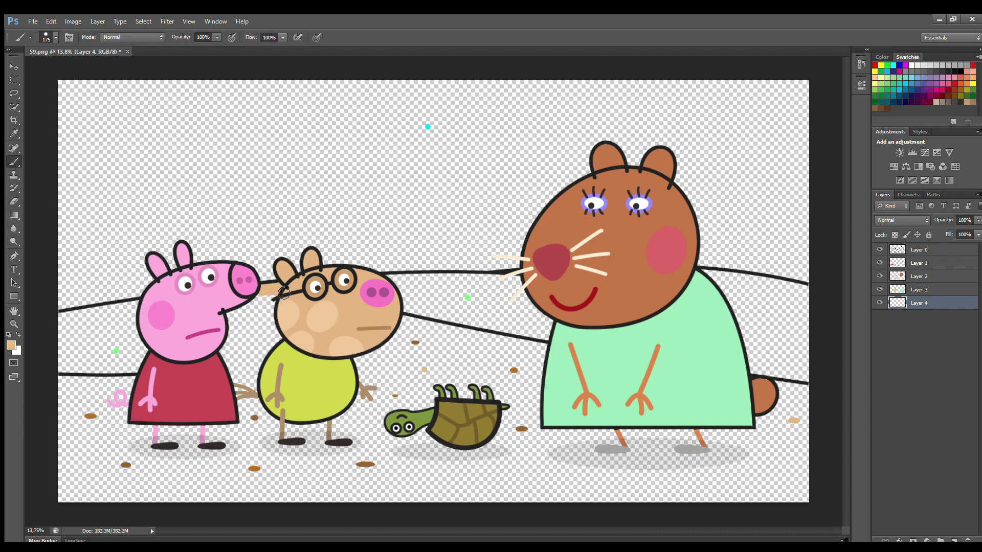
drag(422, 326, 542, 352)
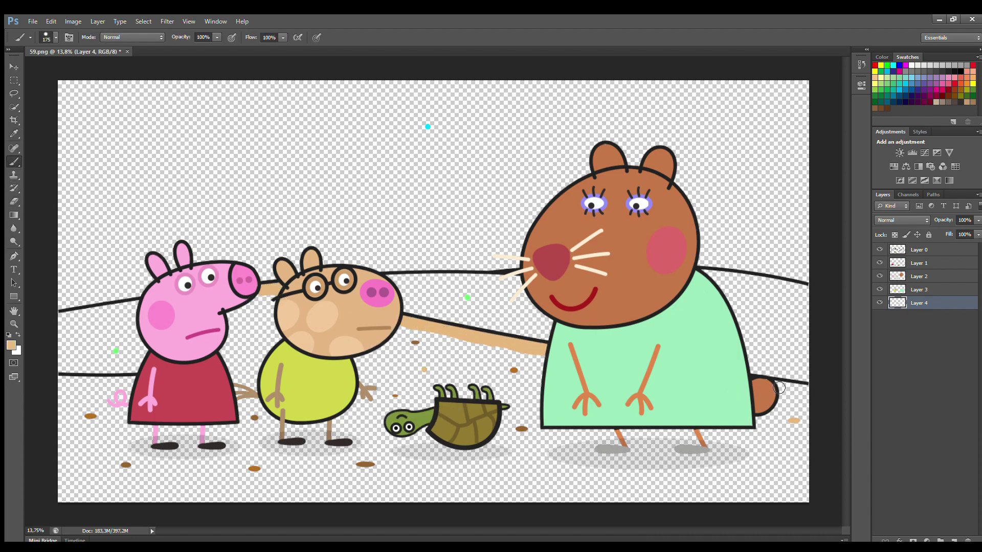
drag(252, 315, 225, 353)
mouse_move(114, 385)
mouse_down()
mouse_move(74, 403)
mouse_move(180, 408)
mouse_move(248, 344)
mouse_move(352, 332)
mouse_move(532, 373)
mouse_move(389, 362)
mouse_move(376, 387)
mouse_move(286, 339)
mouse_move(464, 403)
mouse_move(279, 361)
mouse_move(589, 420)
mouse_move(808, 416)
mouse_move(774, 410)
mouse_move(781, 419)
mouse_move(655, 443)
mouse_move(552, 431)
mouse_move(191, 431)
mouse_move(71, 461)
mouse_move(76, 489)
mouse_move(178, 507)
mouse_move(416, 451)
mouse_move(750, 466)
mouse_move(700, 479)
mouse_move(785, 504)
mouse_move(506, 503)
mouse_move(320, 471)
mouse_move(537, 466)
mouse_move(532, 487)
mouse_up()
- Add a new bottom layer, sample the light green dot and fill the hills on both sides
click(954, 541)
alt+click(116, 351)
mouse_move(70, 336)
mouse_down()
mouse_move(128, 327)
mouse_move(64, 371)
mouse_up()
mouse_move(394, 307)
mouse_down()
mouse_move(412, 287)
mouse_move(528, 297)
mouse_move(529, 320)
mouse_move(721, 289)
mouse_move(792, 302)
mouse_move(796, 377)
mouse_move(752, 378)
mouse_up()
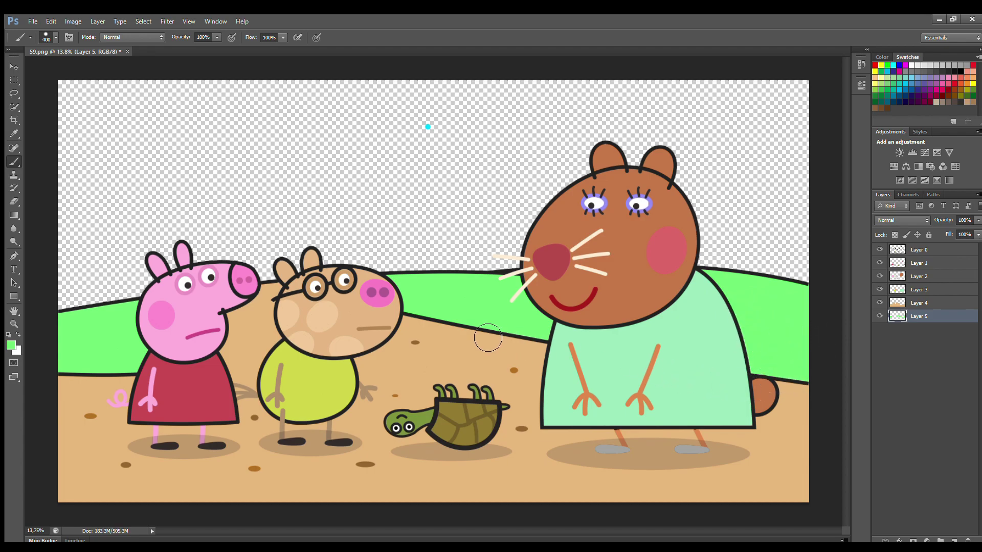
- Shade the lower edges of the hills with a darker green, and clean up the green sample dot on Layer 0
key(i)
key(b)
drag(68, 376, 788, 373)
click(919, 249)
key(e)
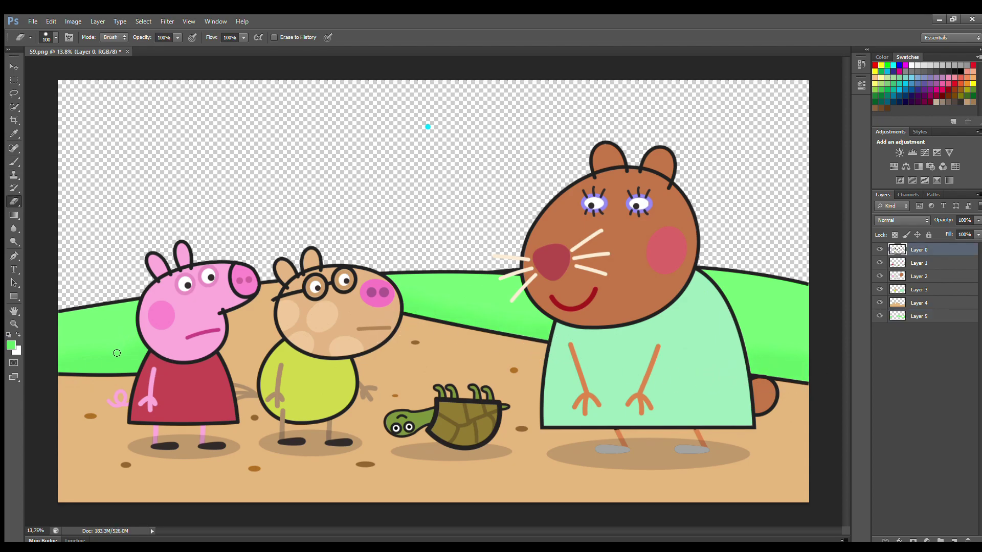
- Add a new bottom layer and paint a soft, bumpy pale blue band along the horizon with a 600 px brush
click(14, 161)
click(954, 541)
click(10, 133)
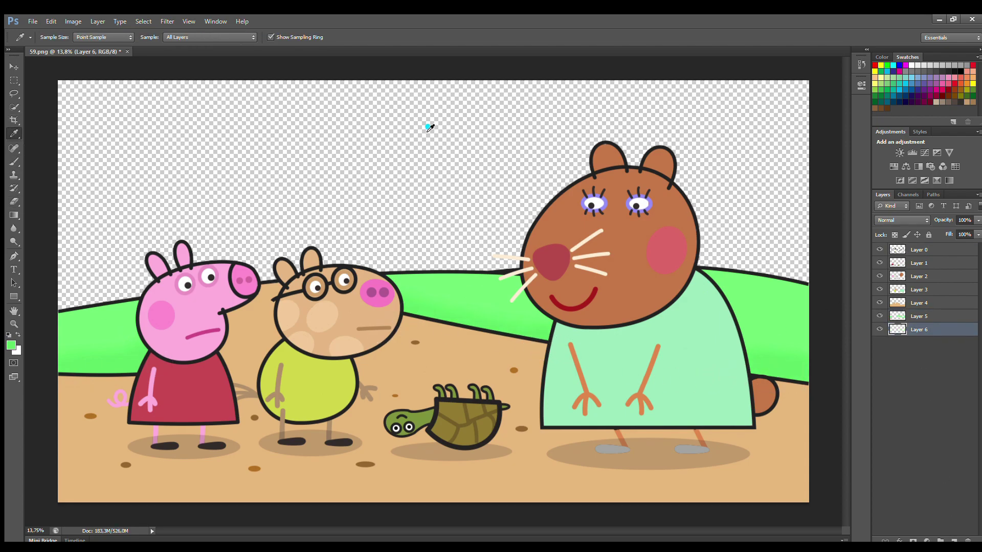
key(b)
mouse_move(67, 304)
mouse_down()
mouse_move(250, 296)
mouse_move(512, 261)
mouse_up()
mouse_move(706, 276)
mouse_down()
mouse_move(237, 288)
mouse_move(79, 312)
mouse_up()
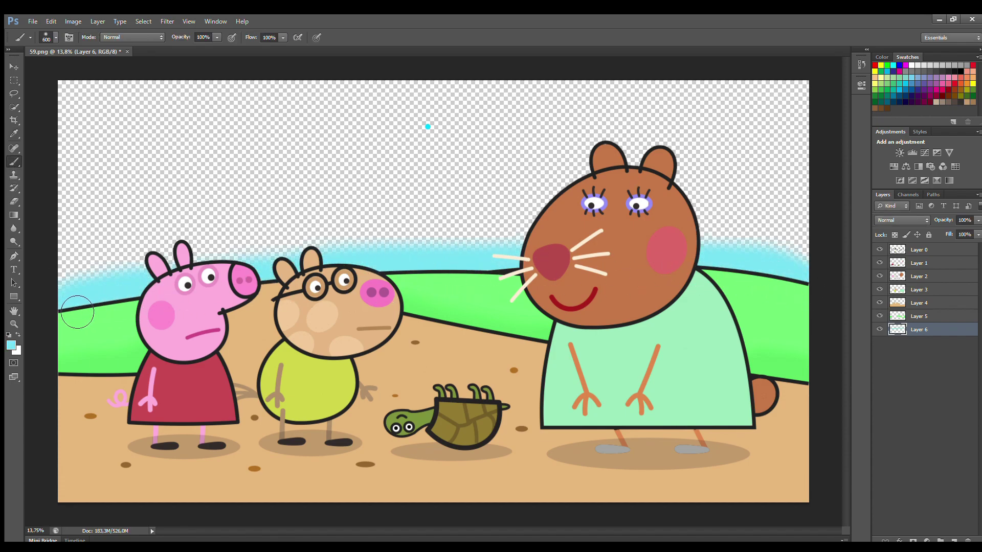
mouse_move(289, 309)
mouse_down()
mouse_move(286, 256)
mouse_move(782, 274)
mouse_move(87, 314)
mouse_move(166, 287)
mouse_move(356, 270)
mouse_up()
- Add a new bottom layer and fill the sky with cyan using an 800 px brush
click(954, 538)
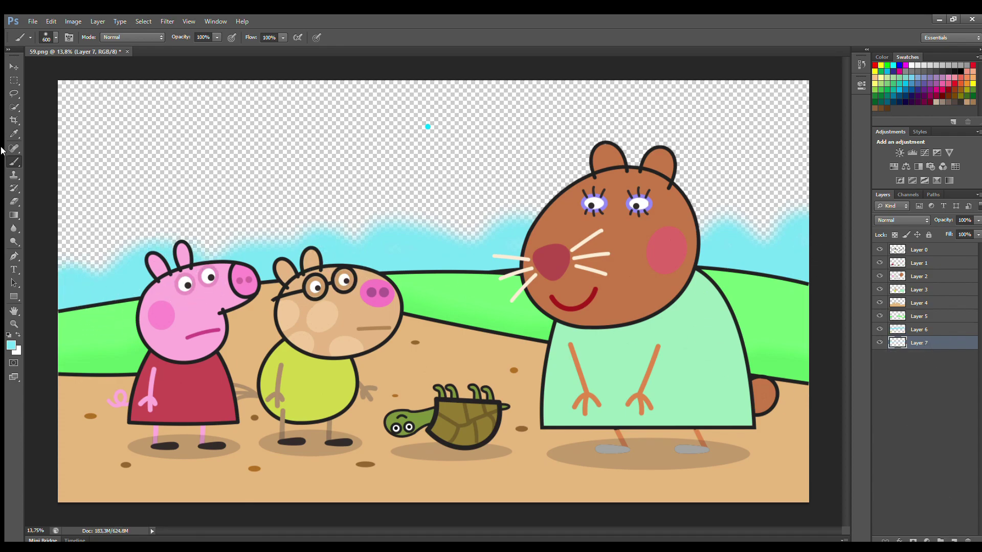
key(bracketright)
key(bracketright)
mouse_move(81, 106)
mouse_down()
mouse_move(741, 105)
mouse_move(80, 164)
mouse_move(826, 252)
mouse_move(471, 237)
mouse_move(148, 293)
mouse_up()
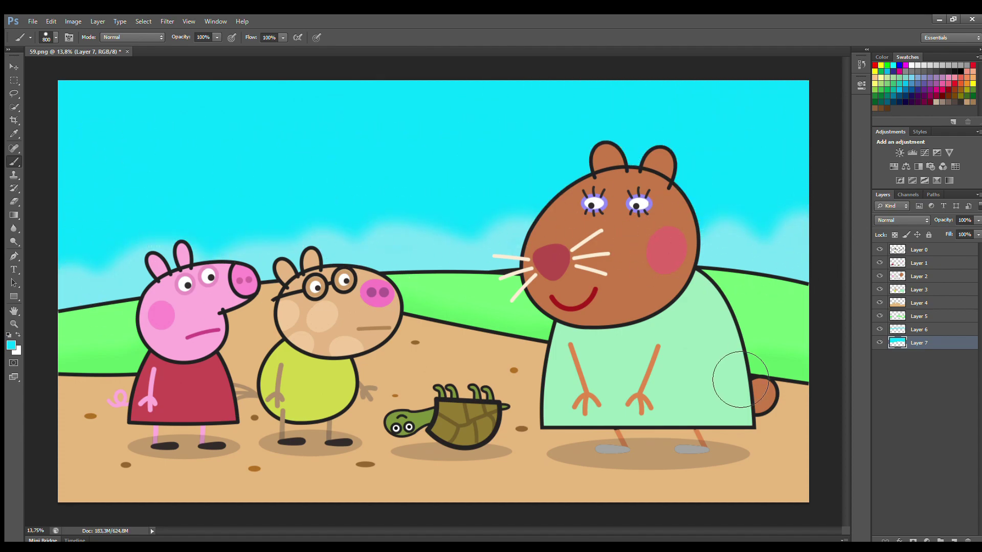
- Switch to white and paint two soft clouds in the sky with a 400 px brush
key(x)
key(bracketleft)
key(bracketleft)
key(bracketleft)
key(bracketleft)
mouse_move(153, 123)
mouse_down()
mouse_move(222, 109)
mouse_move(250, 142)
mouse_move(143, 131)
mouse_move(229, 143)
mouse_move(165, 157)
mouse_move(144, 117)
mouse_move(222, 118)
mouse_move(266, 128)
mouse_up()
mouse_move(382, 139)
mouse_down()
mouse_move(470, 112)
mouse_move(584, 127)
mouse_move(516, 162)
mouse_move(417, 174)
mouse_move(391, 143)
mouse_move(392, 157)
mouse_move(504, 151)
mouse_move(489, 141)
mouse_move(530, 137)
mouse_move(404, 156)
mouse_move(456, 118)
mouse_up()
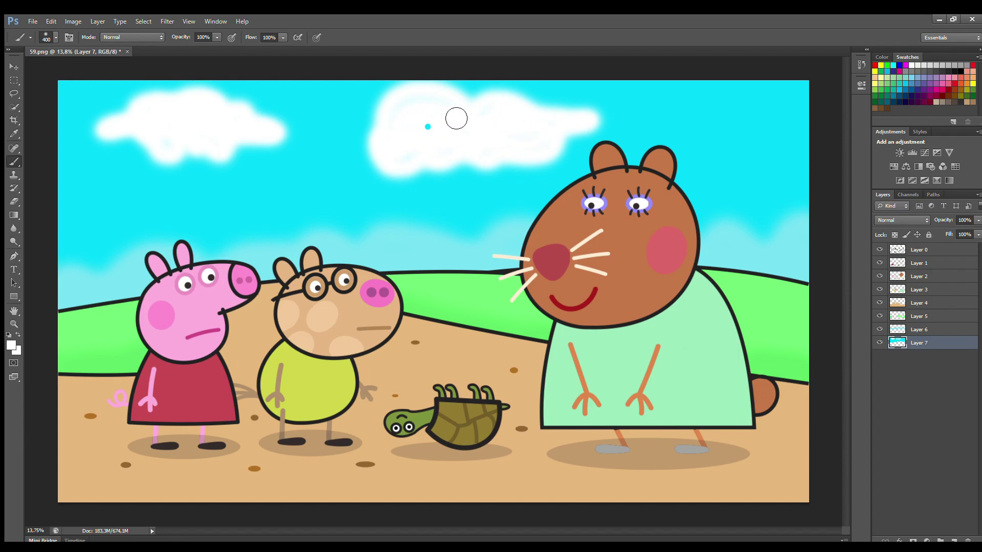
- Erase the leftover cyan sample dot over the larger cloud on Layer 0, and return to the Brush tool
click(927, 250)
key(e)
click(9, 163)
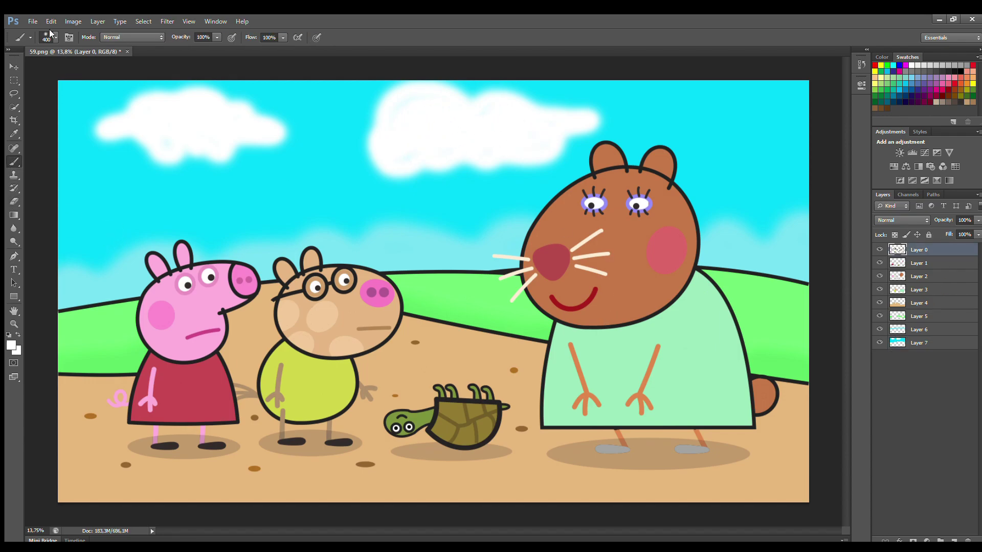